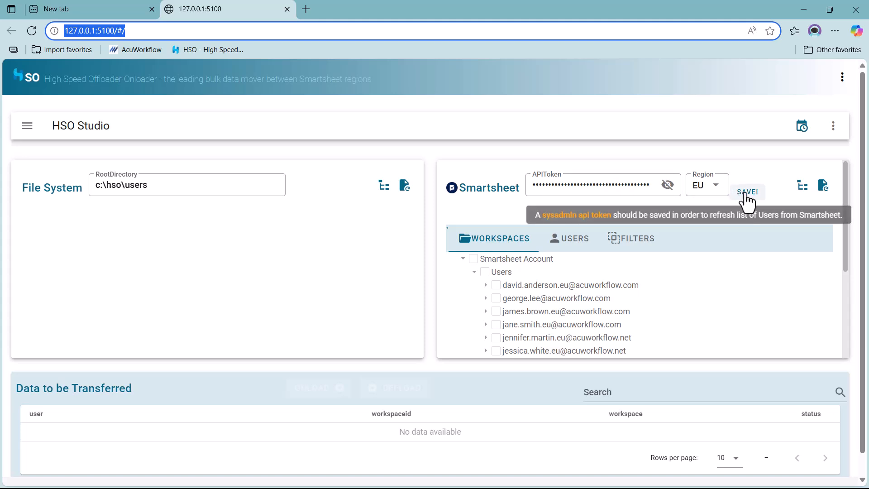
Reload the Smartsheet workspace data and load the directory tree from c:\hso\users
left_click(779, 282)
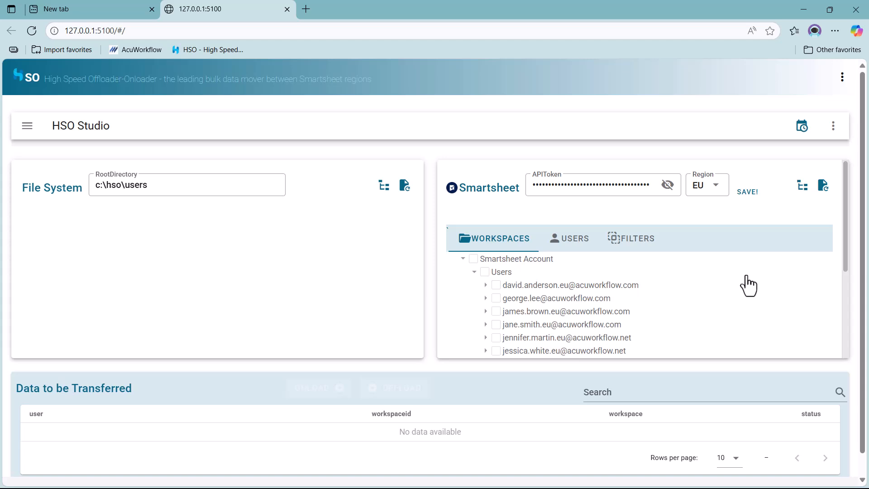
left_click(824, 188)
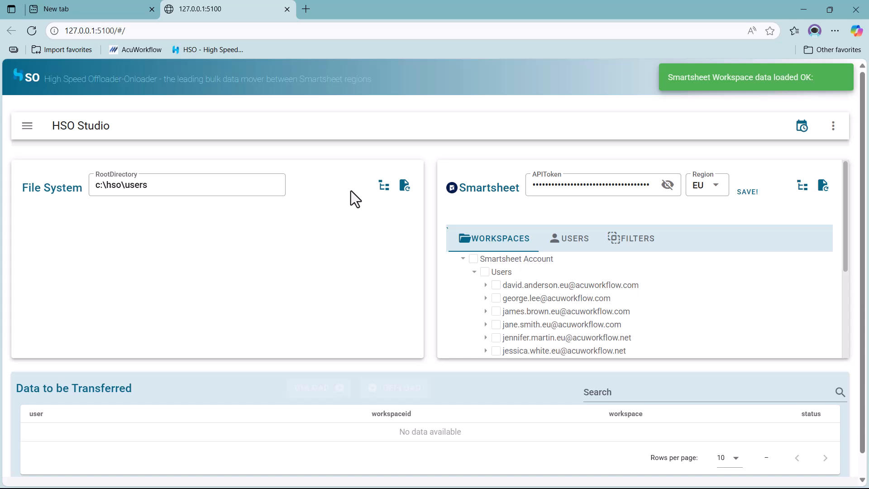
left_click(405, 187)
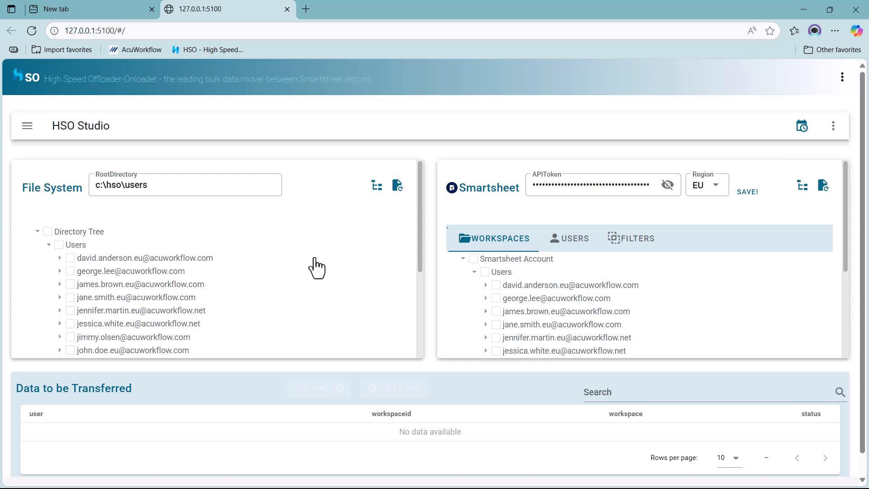
Expand the user folder containing the 2025_08_06 offloads and look through its workspace IDs
scroll(316, 268, "down", 3)
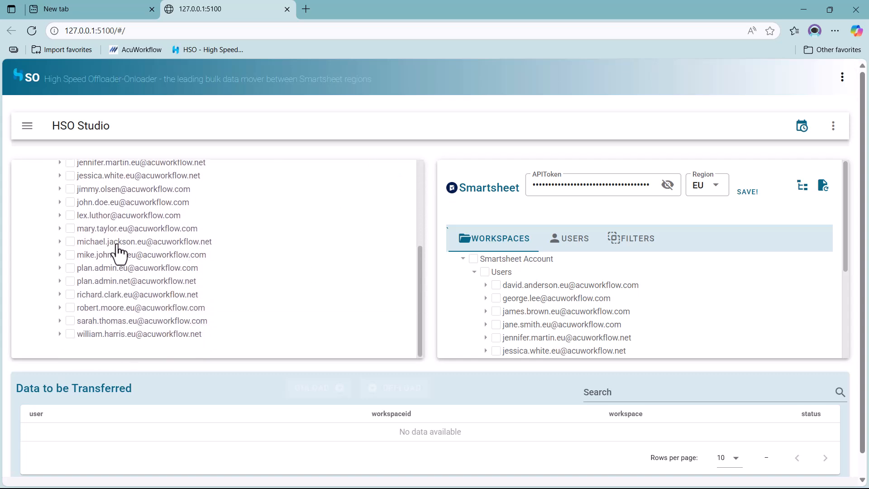
left_click(60, 243)
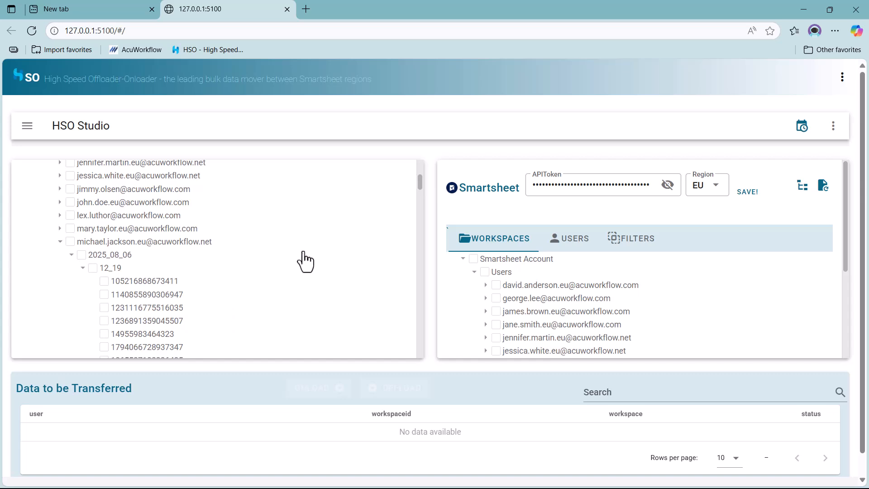
scroll(303, 262, "down", 2)
scroll(307, 263, "down", 4)
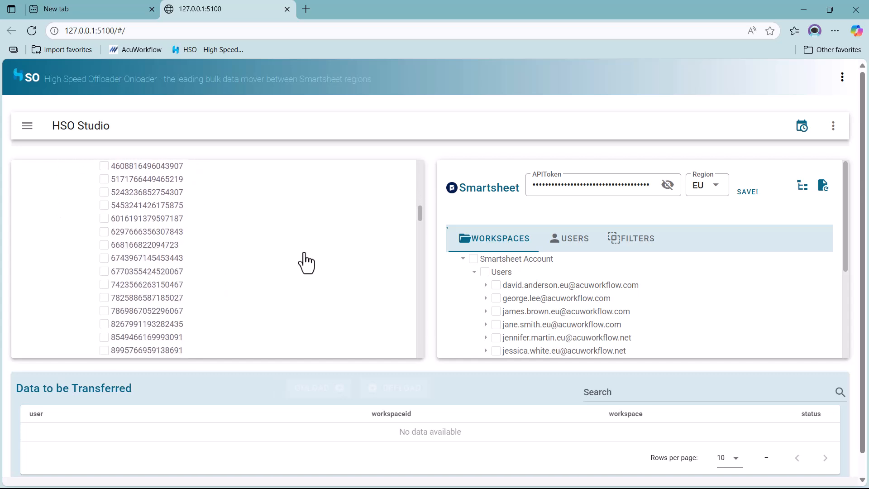
scroll(306, 264, "up", 5)
scroll(306, 264, "up", 5)
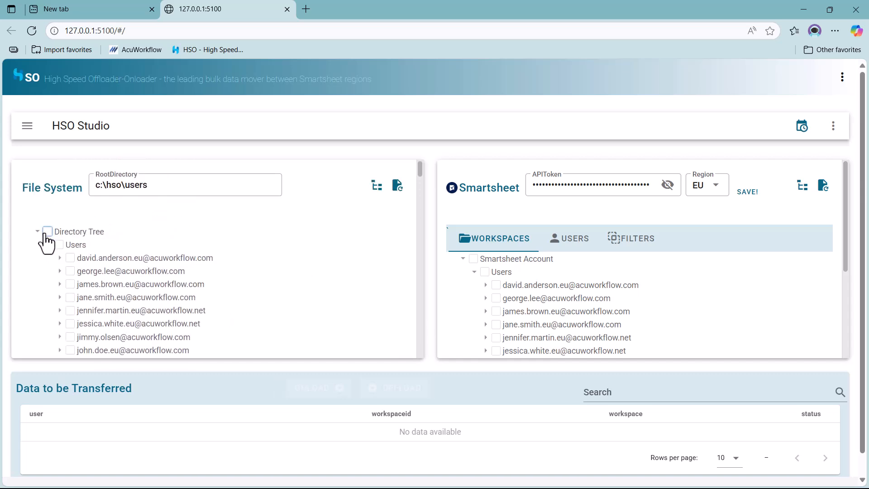
left_click(47, 231)
left_click(47, 232)
scroll(280, 282, "down", 5)
scroll(281, 285, "up", 4)
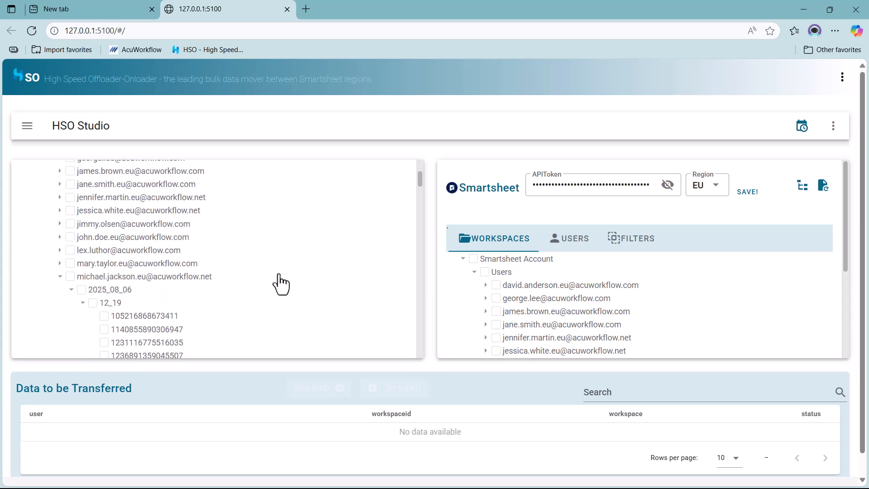
scroll(280, 284, "down", 10)
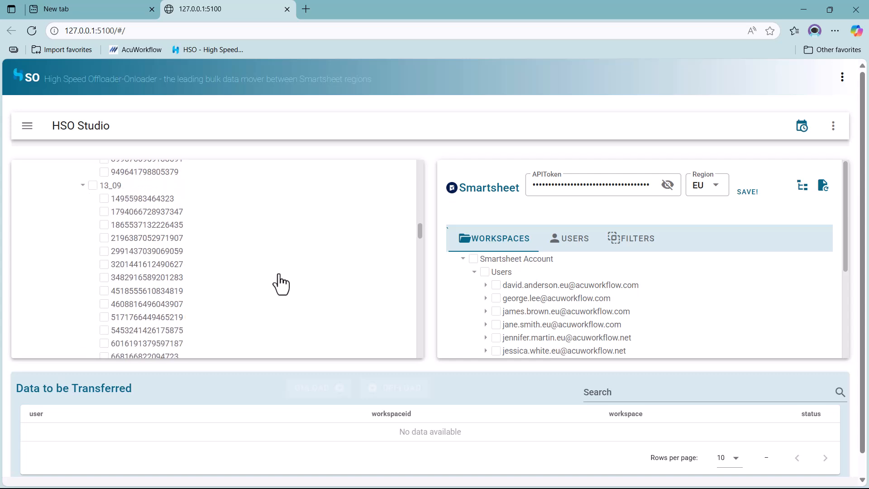
scroll(281, 284, "down", 6)
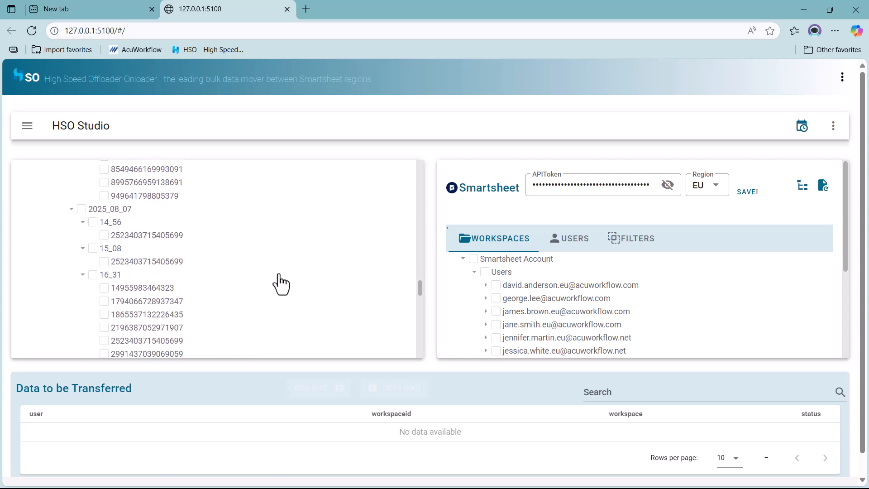
scroll(281, 284, "down", 5)
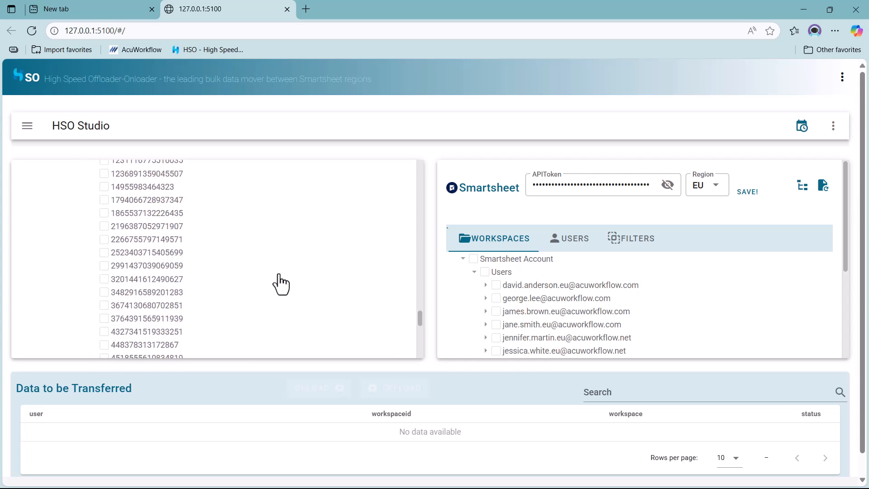
scroll(281, 285, "up", 4)
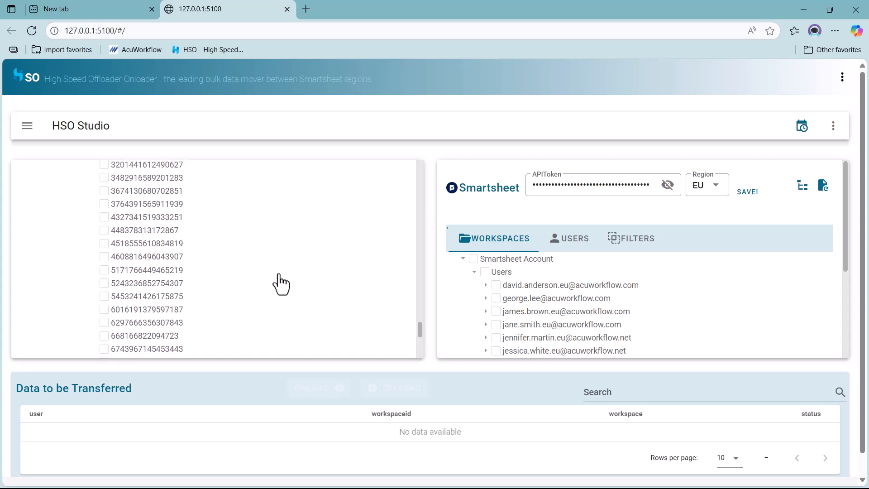
left_click(133, 249)
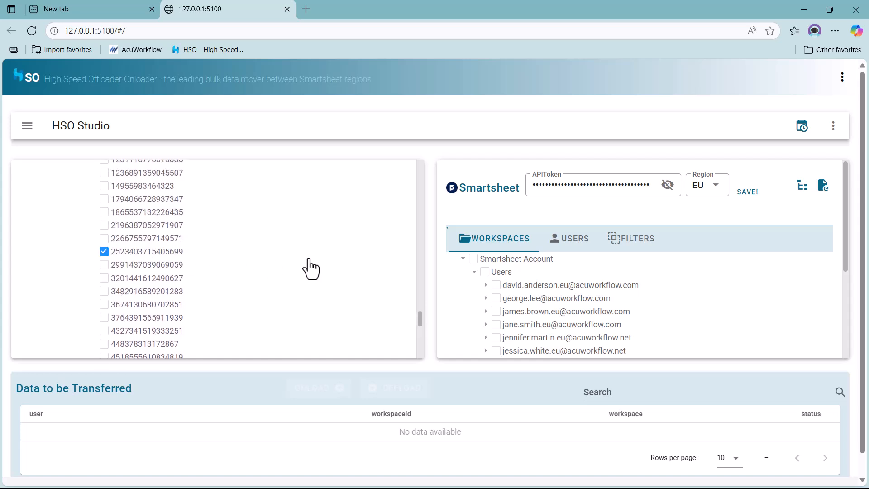
scroll(311, 269, "up", 15)
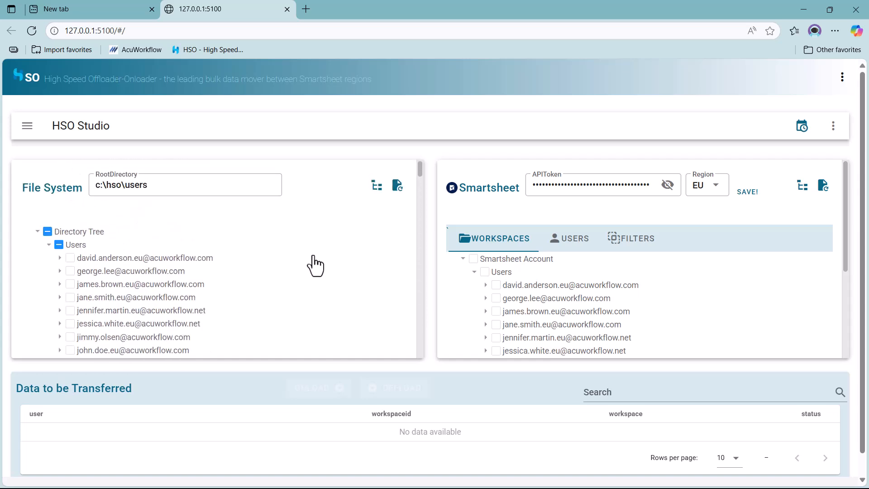
left_click(376, 187)
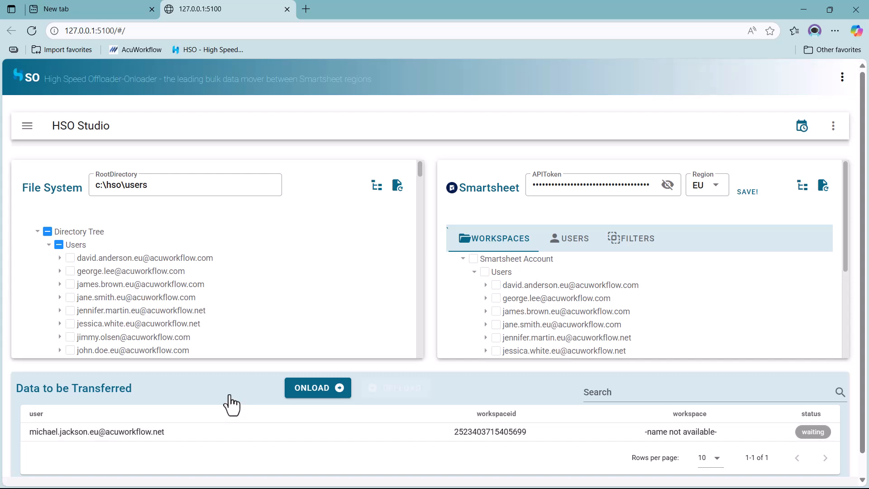
Run the onload immediately with config_onload.yml, checking the HSO console log before closing the config options
left_click(304, 393)
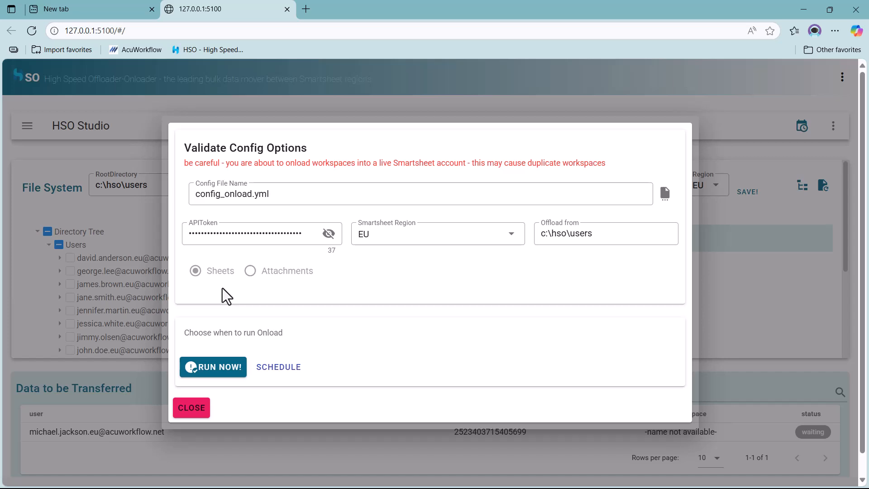
left_click(214, 370)
key("alt+Tab")
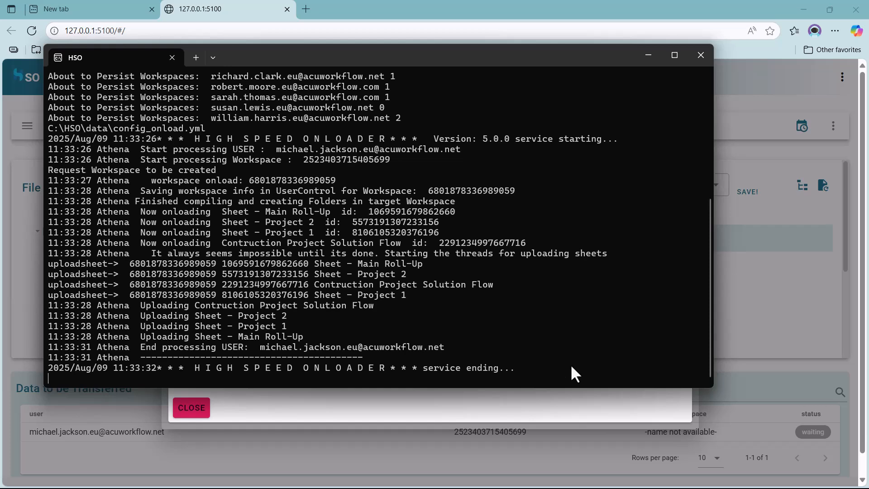
key("alt+Tab")
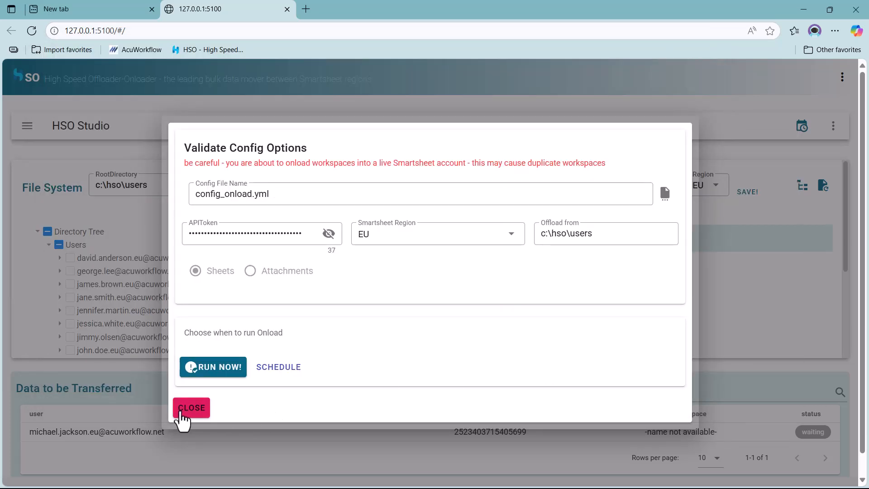
left_click(192, 408)
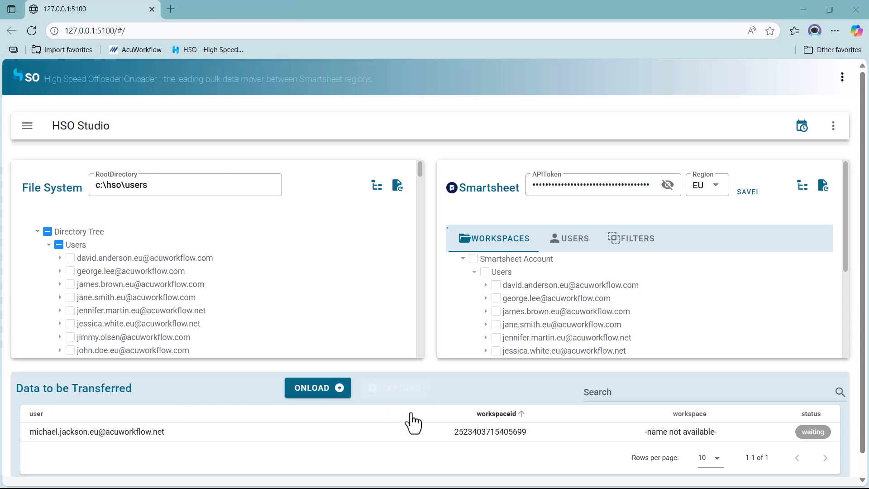
Switch to the Smartsheet browser window and refresh its Workspaces list
key("alt+Tab")
key("alt+Tab")
key("alt+Tab")
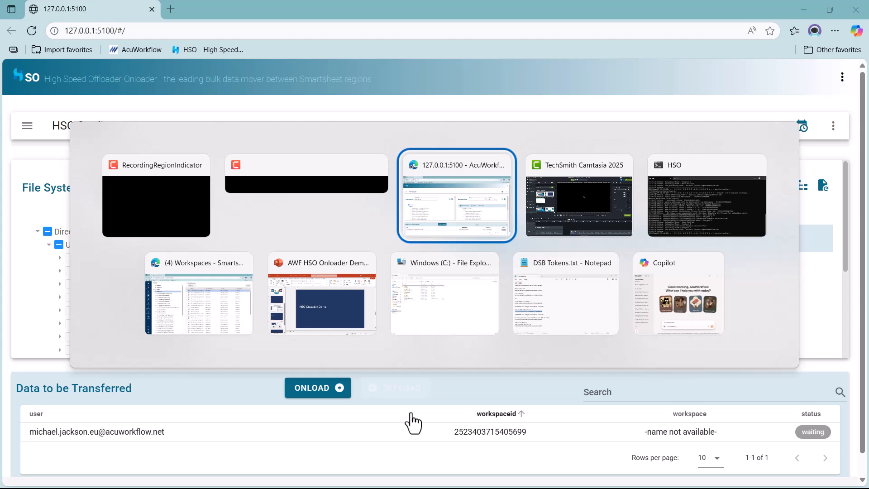
key("alt+Tab")
key("alt+Tab")
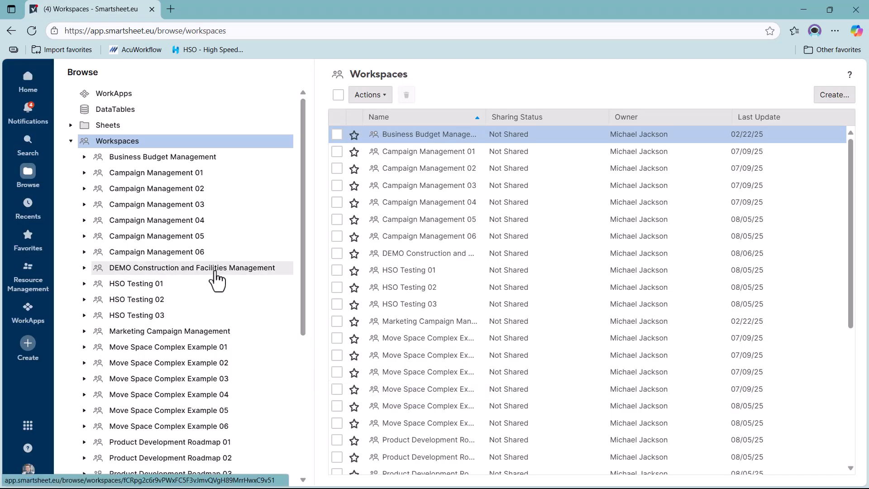
left_click(32, 31)
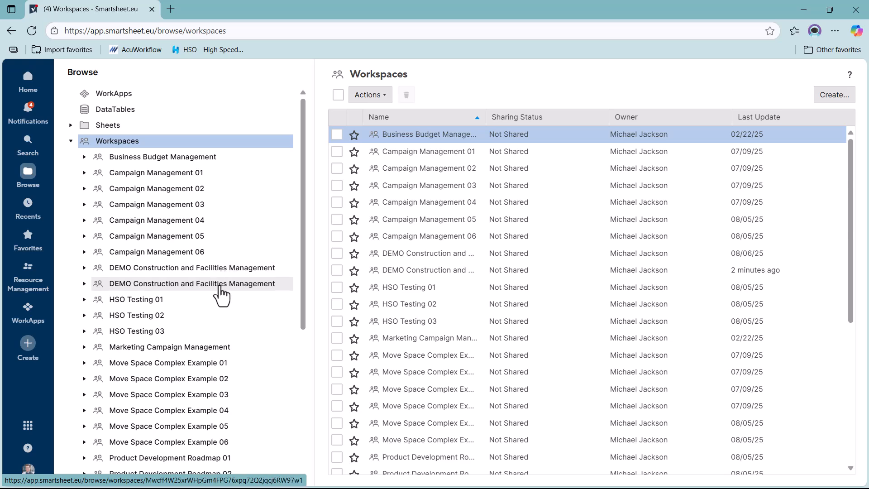
Compare the contents of the two DEMO Construction and Facilities Management workspaces, widening the Name column to read the full item names
left_click(220, 285)
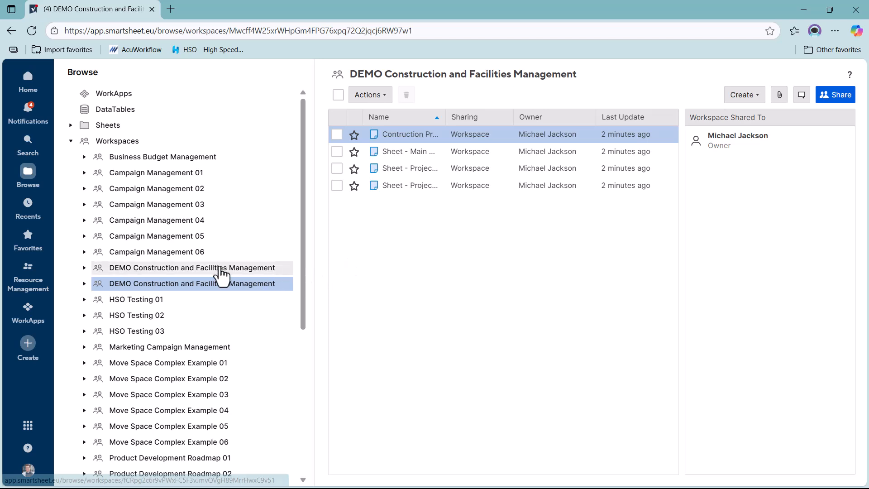
left_click(222, 270)
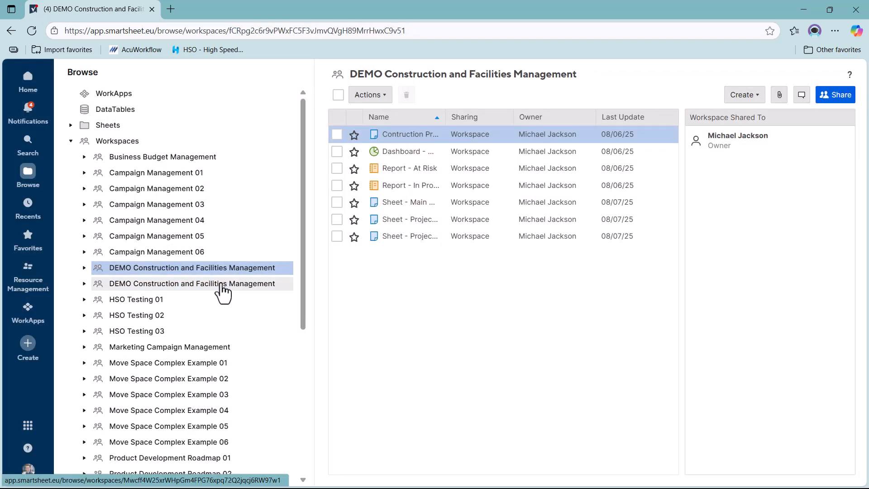
left_click(222, 285)
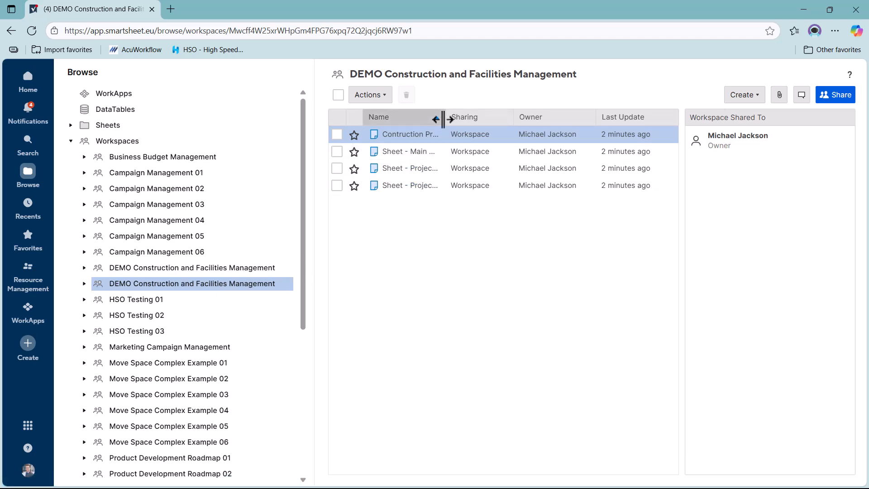
left_click_drag(443, 119, 552, 117)
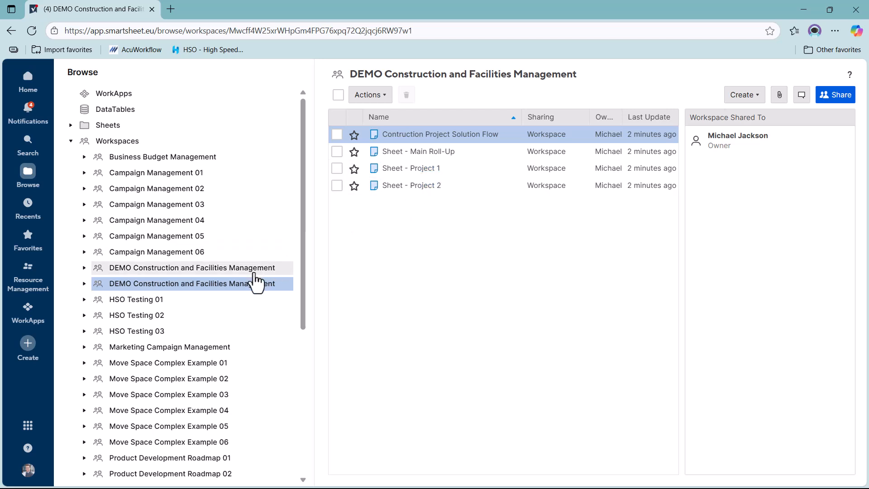
left_click(256, 268)
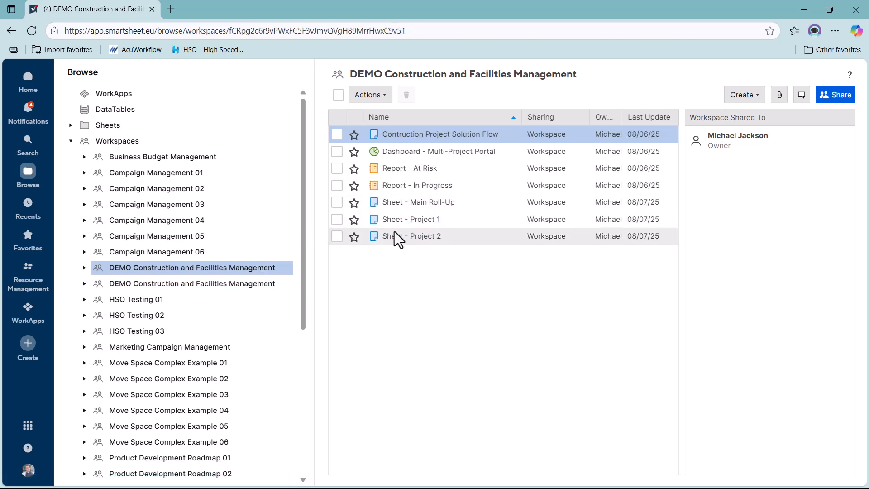
left_click(259, 284)
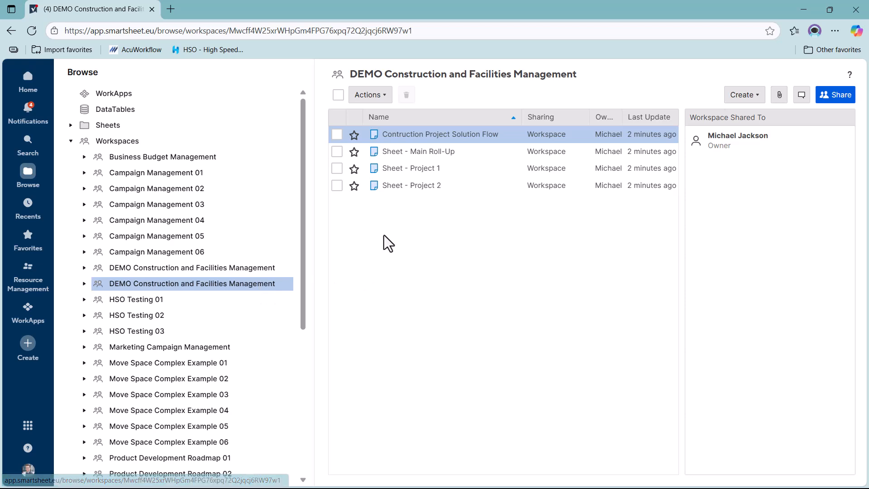
Open Sheet - Project 1 from the onloaded workspace in a new tab and widen its Health column
right_click(394, 174)
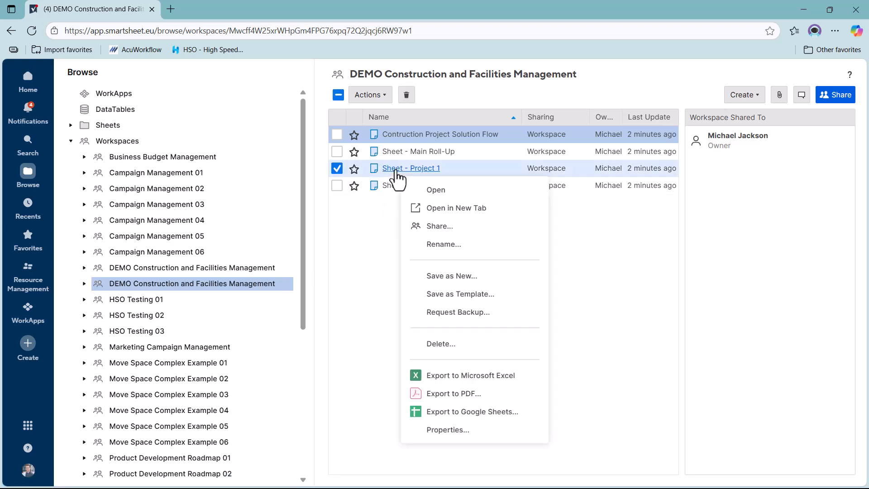
left_click(436, 213)
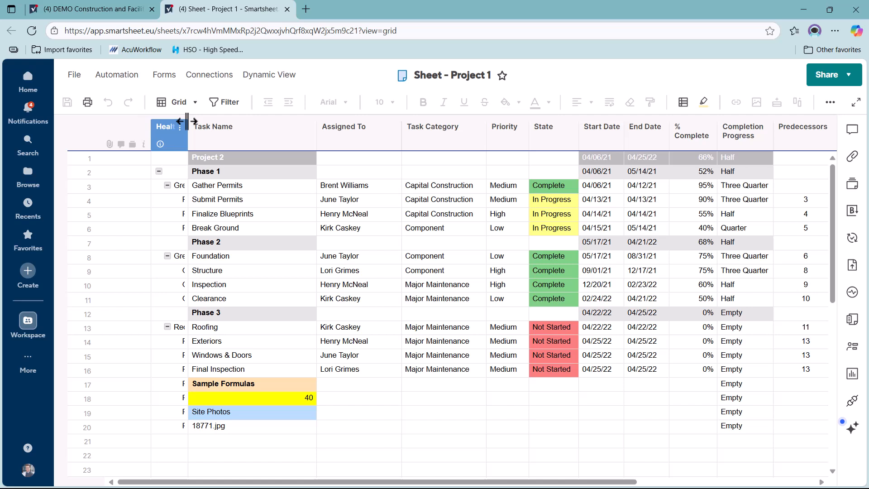
left_click_drag(187, 121, 216, 129)
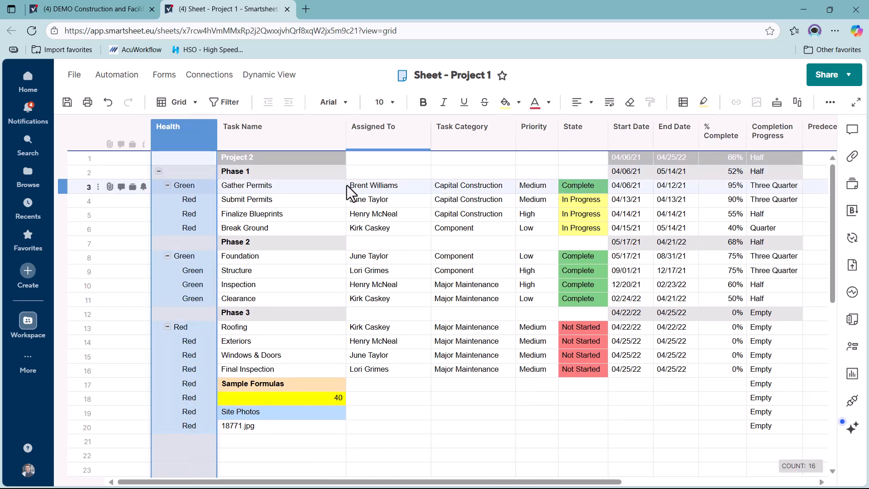
Inspect the sheet's Submit Permits health cell, the Phase 2 row options and the Priority choices for Break Ground
mouse_move(348, 186)
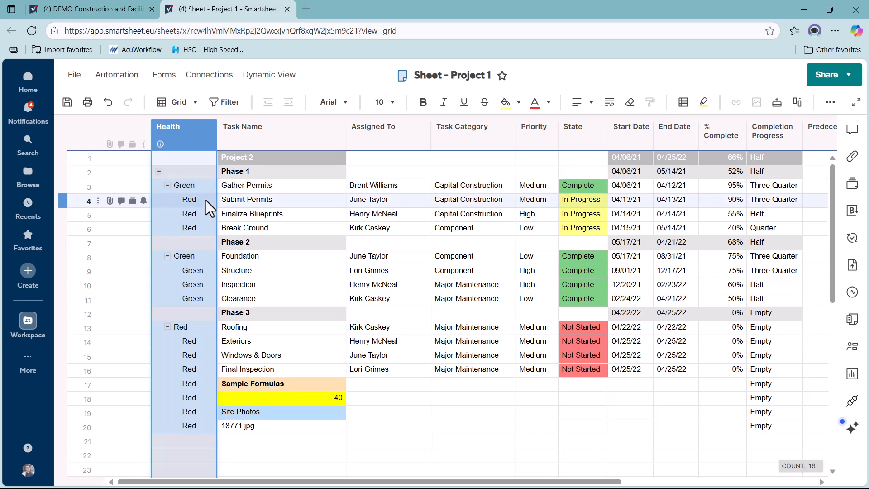
left_click(186, 200)
left_click(63, 244)
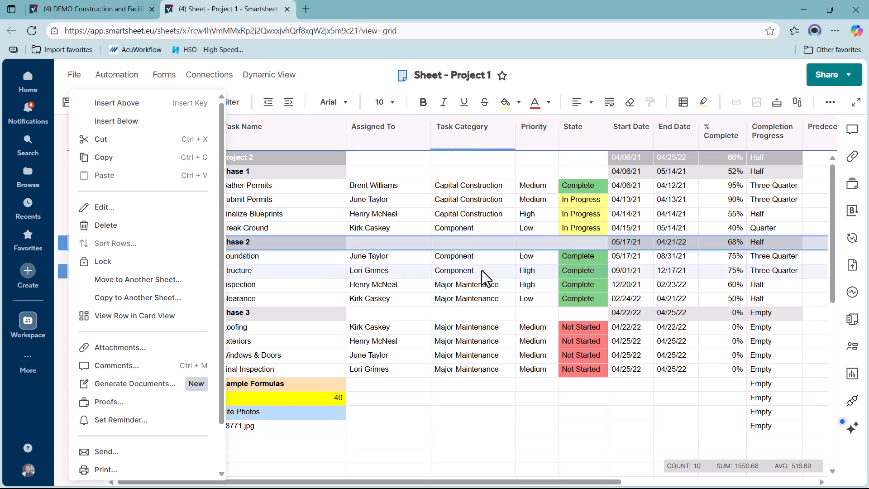
left_click(544, 230)
left_click(551, 229)
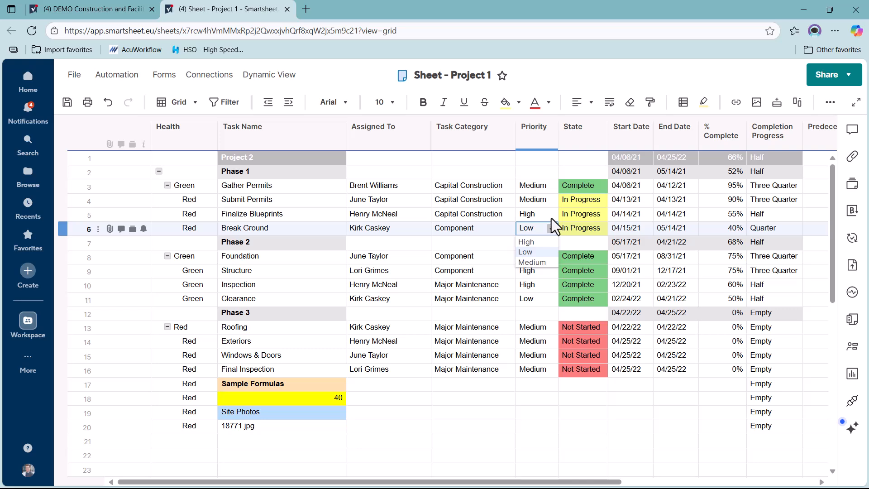
left_click(552, 130)
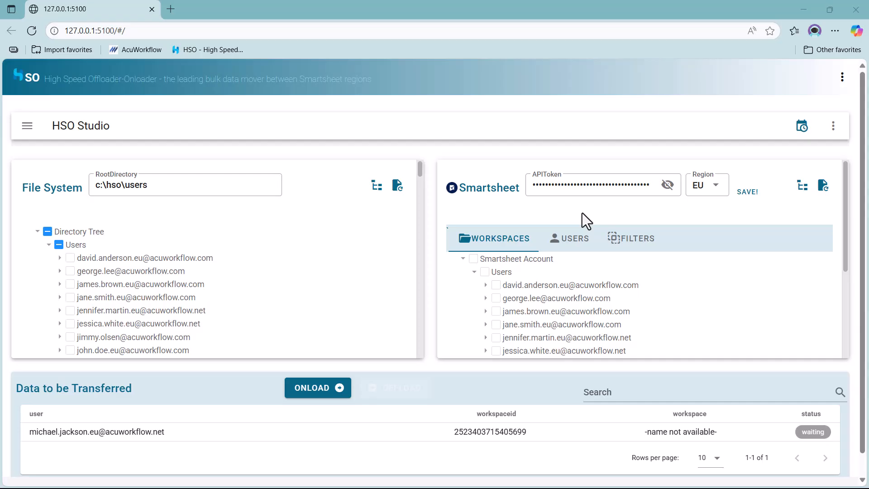
Replace the Smartsheet API token with the US account's token, set the region to US and save
left_click(650, 186)
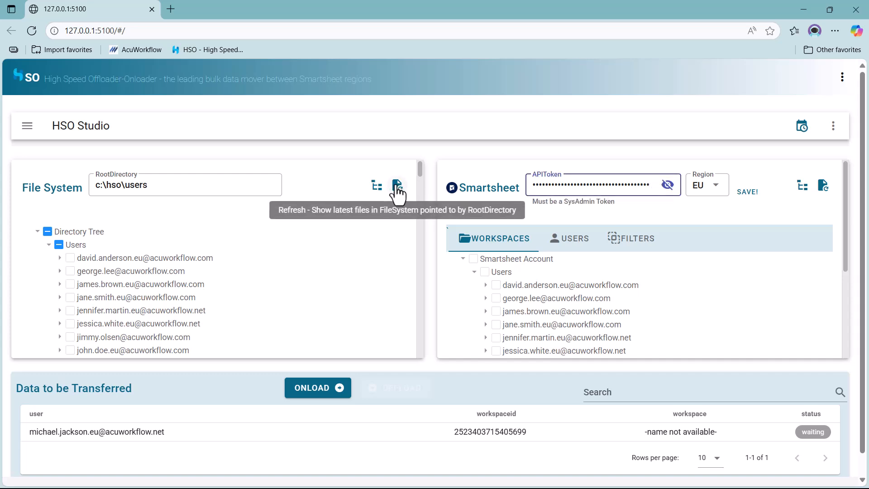
left_click_drag(657, 188, 528, 181)
key("ctrl+v")
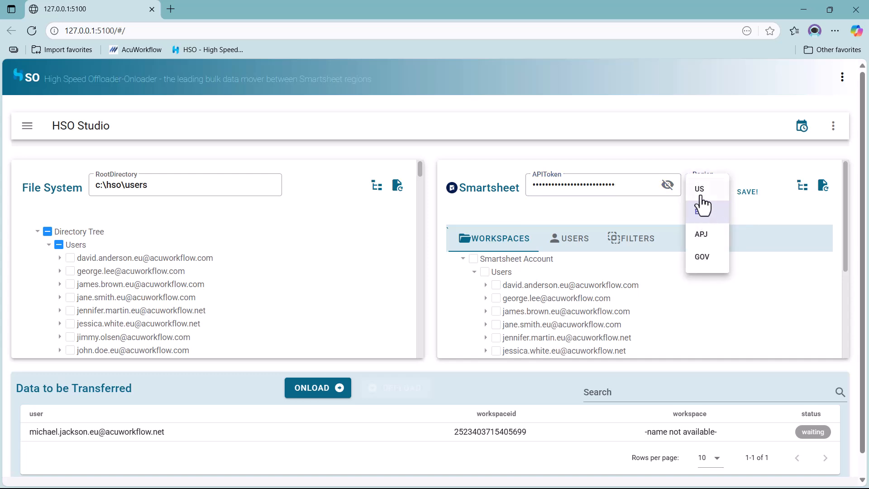
left_click(702, 193)
left_click(747, 198)
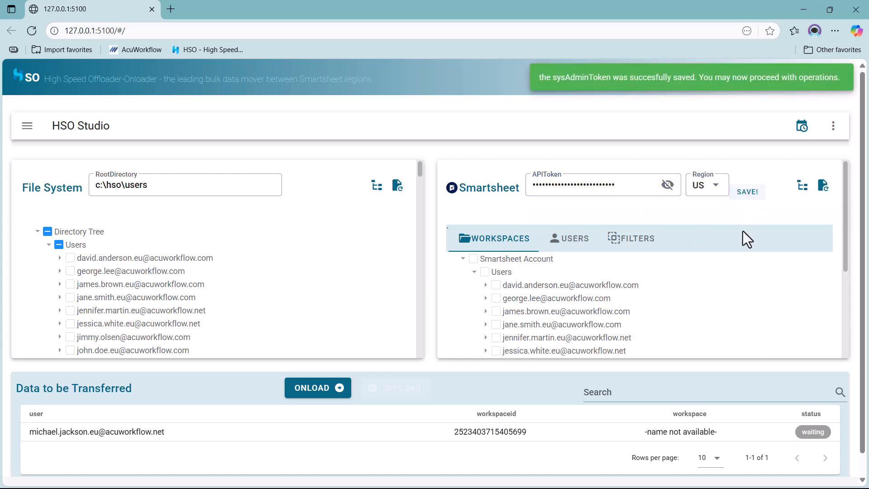
Refresh the Smartsheet account's workspaces and build an offload configuration for the "zz!~! SMARTBACKUP Vault - do not delete!" workspace
left_click(823, 186)
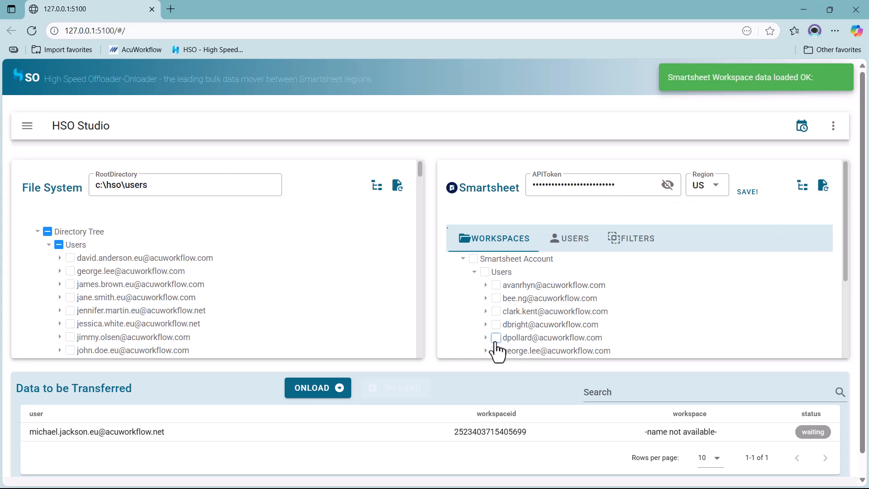
scroll(545, 347, "down", 1)
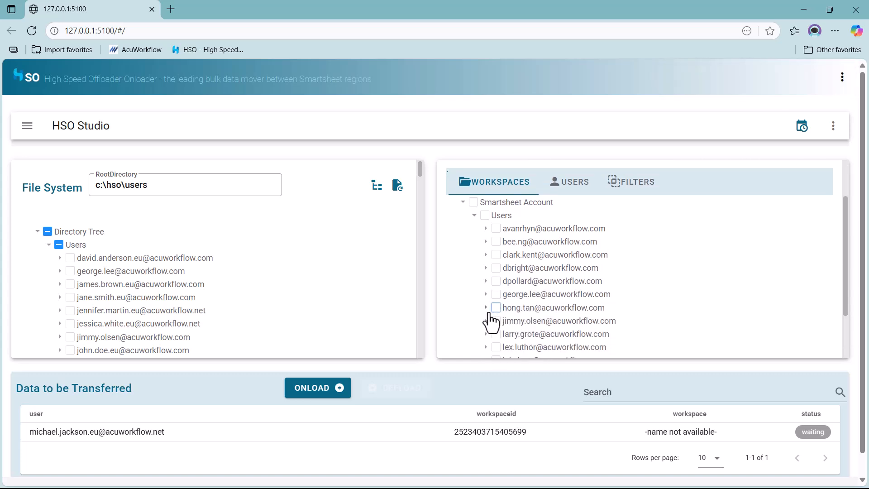
left_click(486, 321)
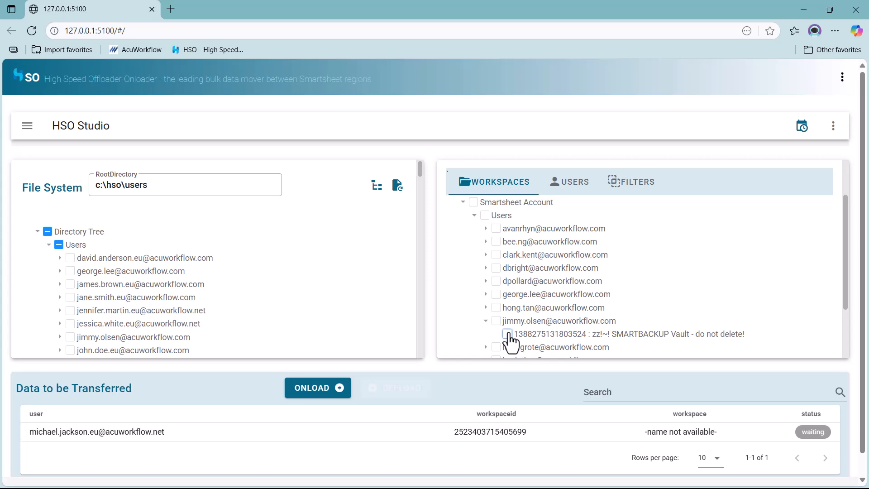
left_click(507, 334)
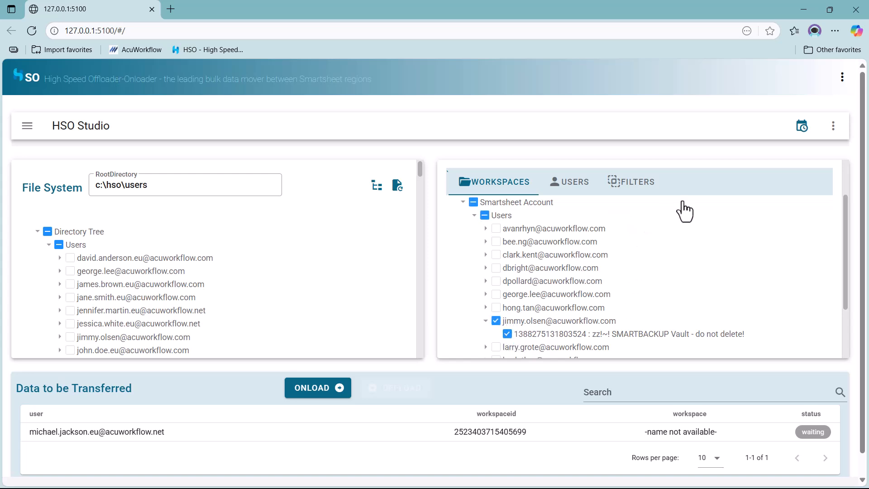
scroll(684, 211, "up", 1)
left_click(802, 185)
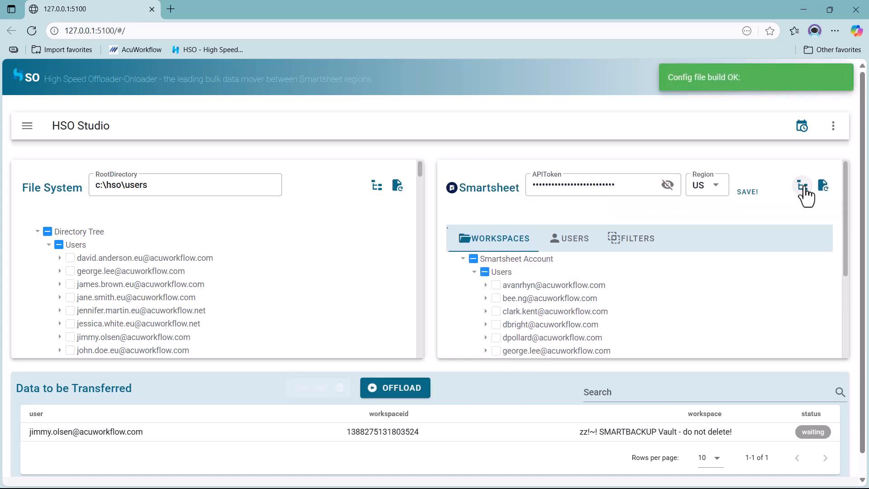
Run the offload immediately with config_offload.yml to c:\hso\users, including Sheets only, and close the dialog
left_click(404, 388)
left_click(284, 384)
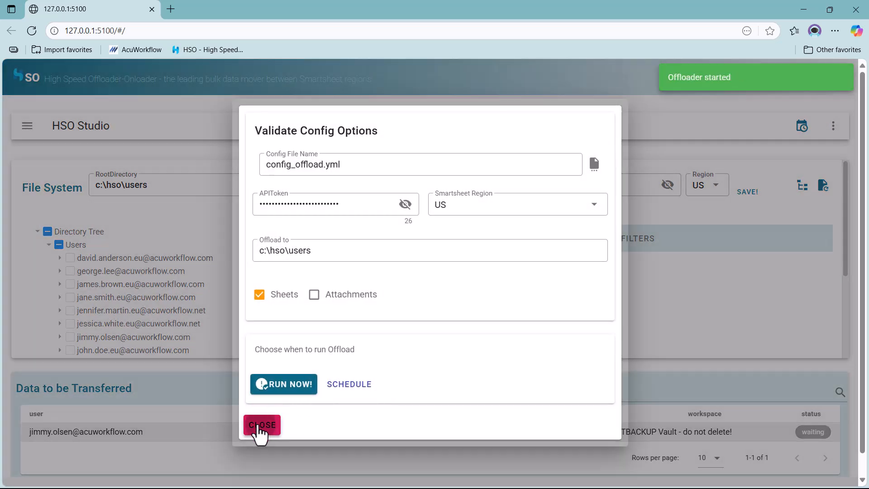
left_click(261, 424)
scroll(281, 244, "down", 3)
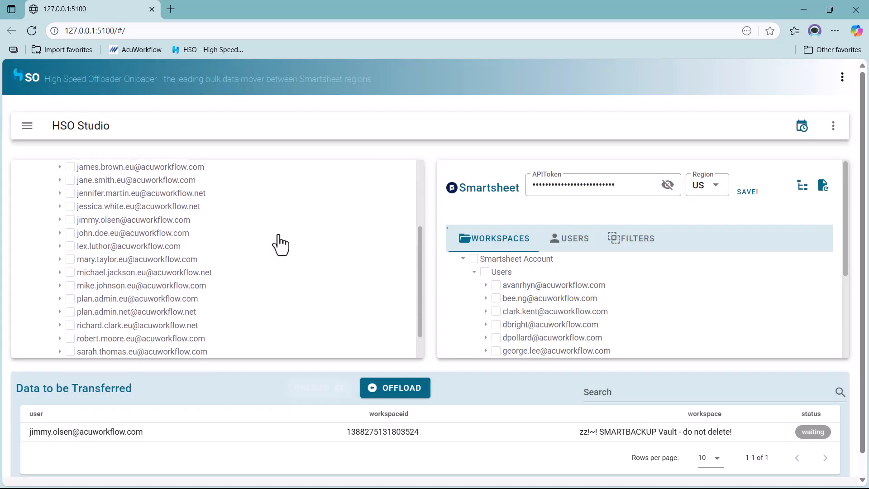
left_click(59, 241)
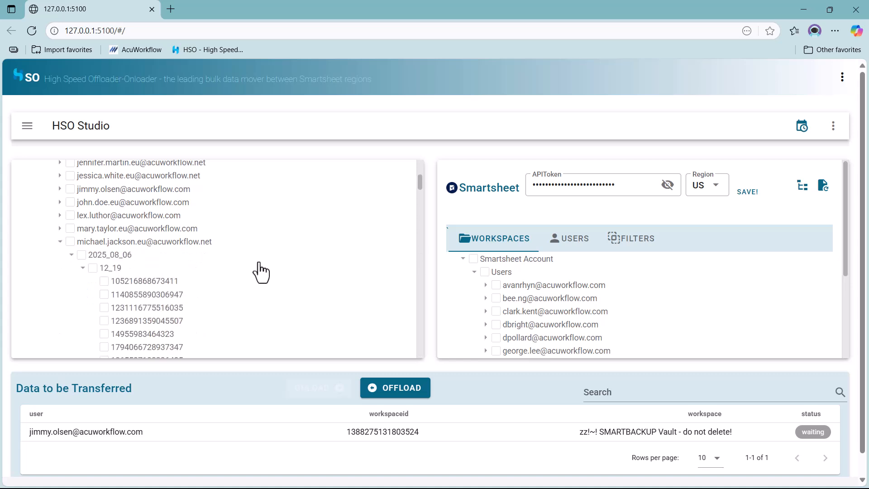
scroll(261, 267, "down", 4)
scroll(263, 273, "down", 10)
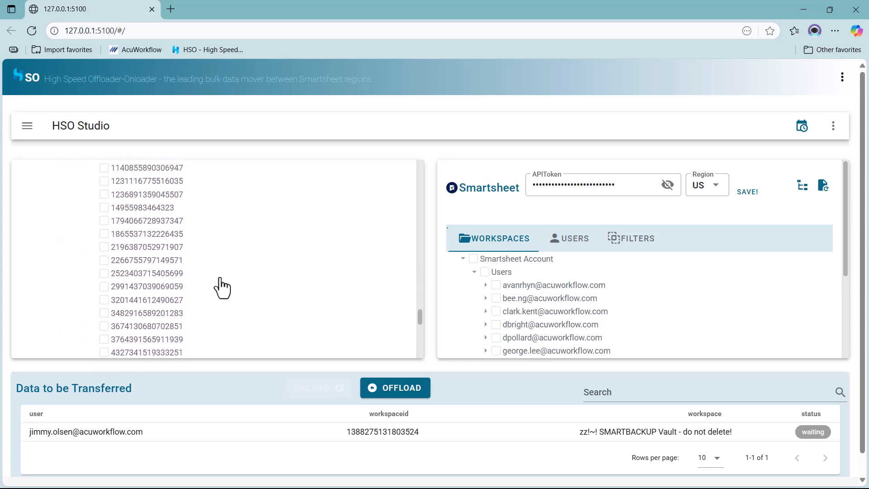
left_click(104, 276)
left_click_drag(420, 317, 419, 165)
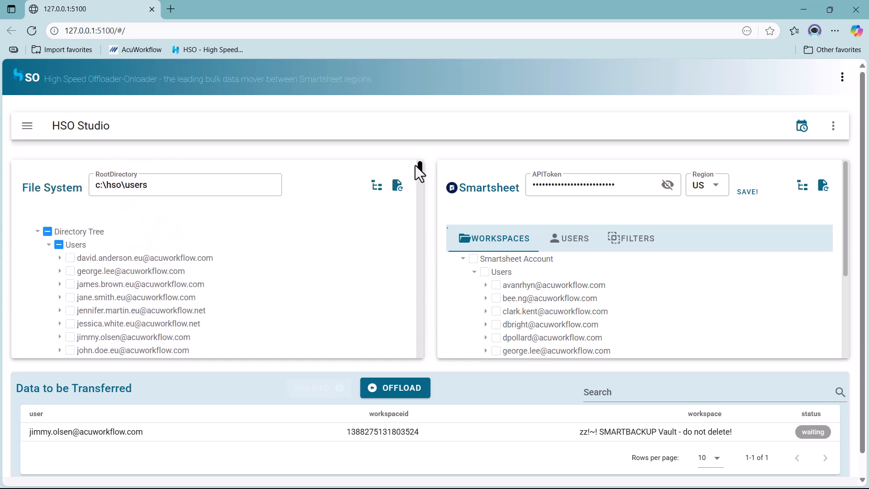
left_click(376, 190)
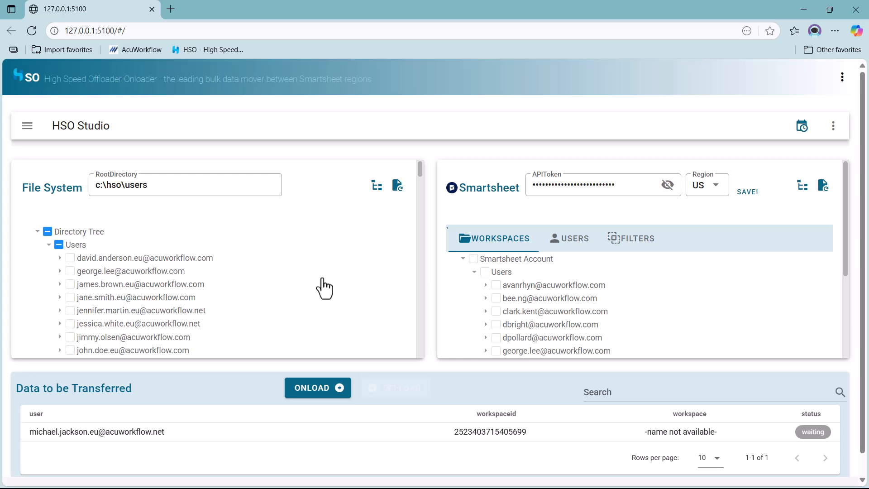
Switch to File Explorer and open config_onload from C:\HSO\data in Notepad++
key("alt+Tab")
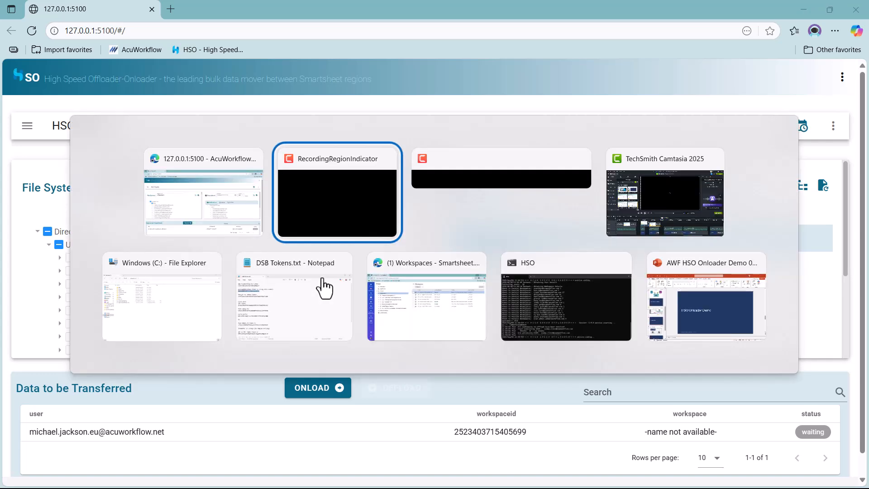
key("alt+Tab")
key("alt+Tab")
key("alt+Tab")
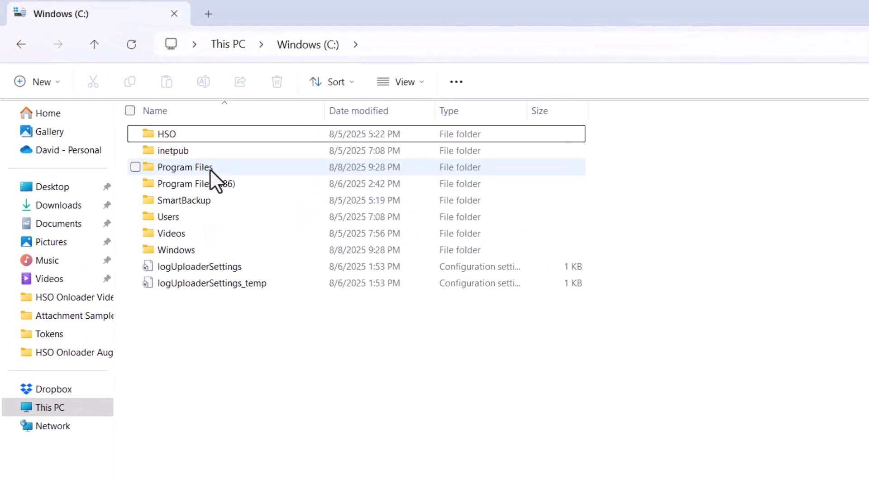
double_click(174, 143)
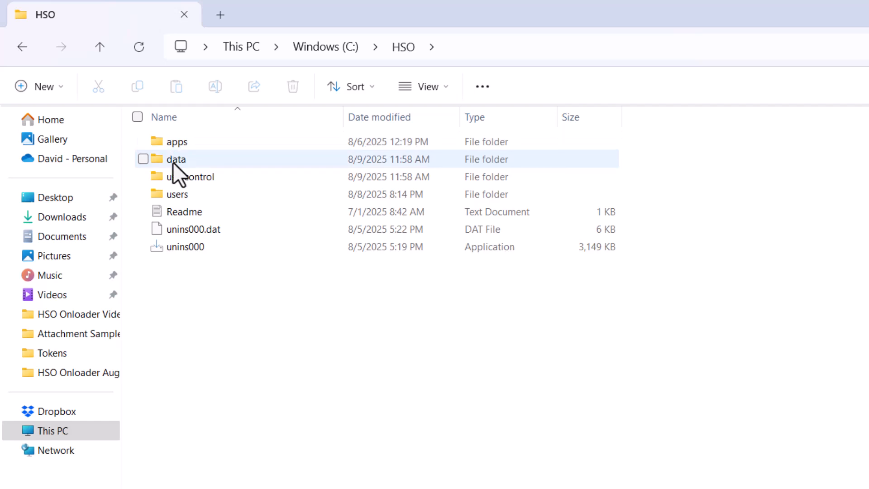
double_click(173, 161)
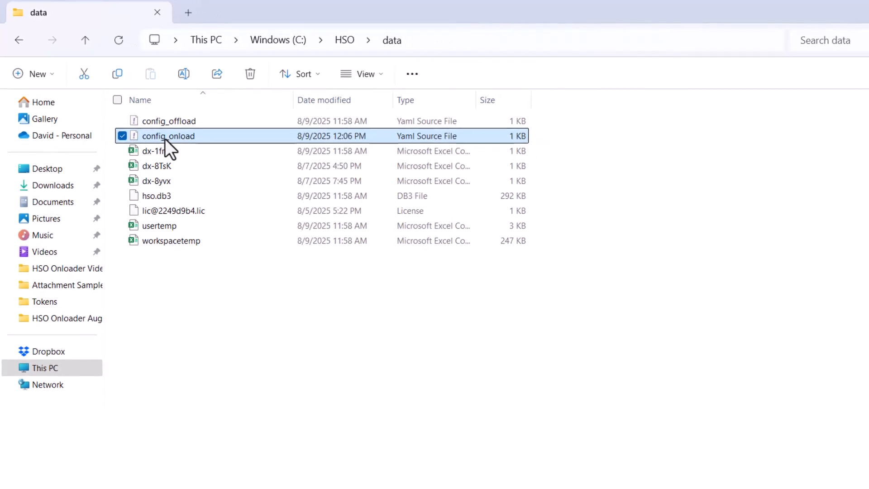
right_click(196, 161)
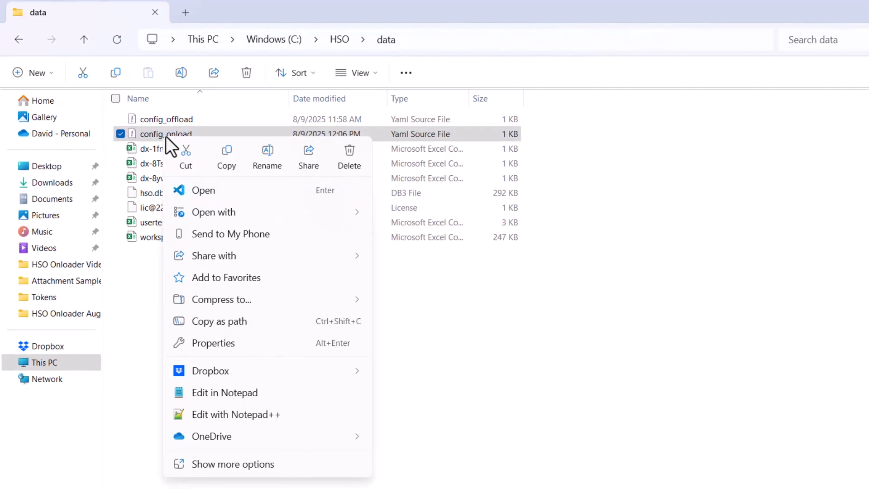
left_click(224, 419)
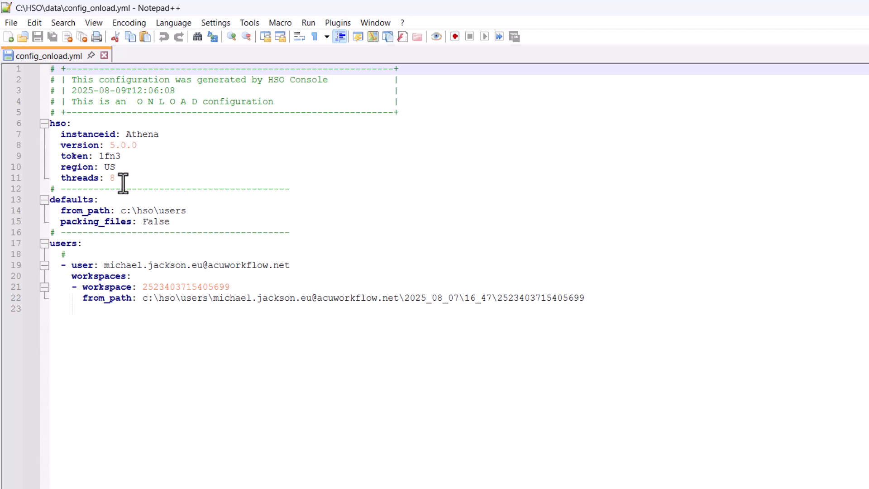
Replace the user's e-mail in config_onload.yml with the target US user's e-mail, save the file and close Notepad++
left_click_drag(103, 264, 290, 268)
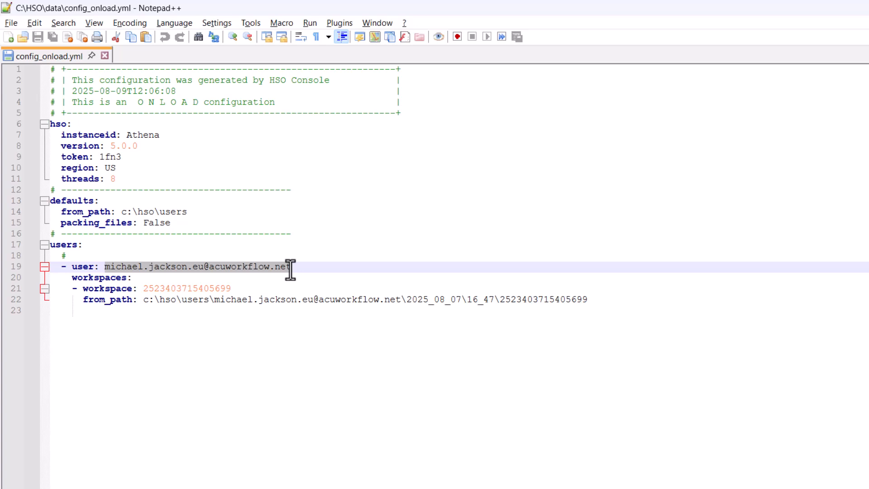
key("ctrl+v")
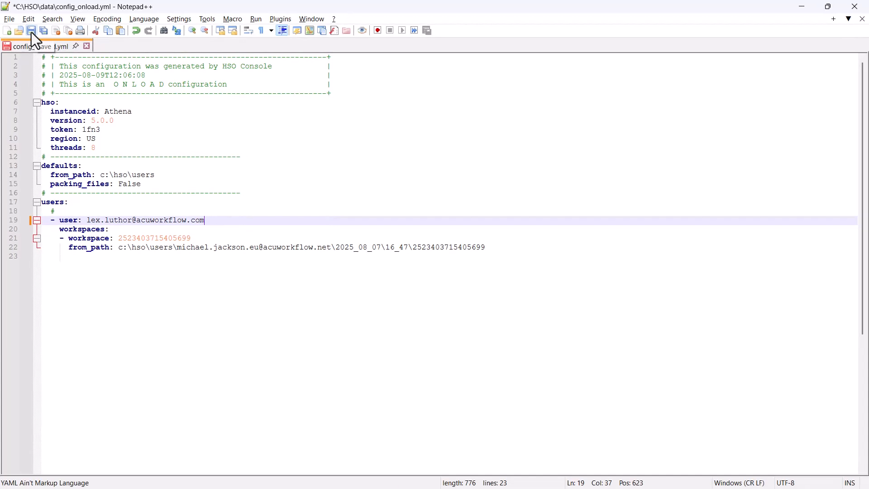
left_click(31, 32)
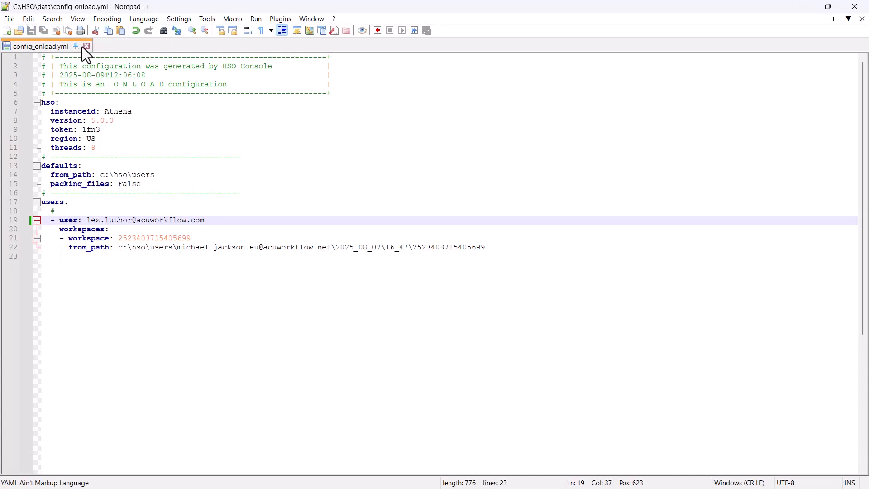
left_click(855, 7)
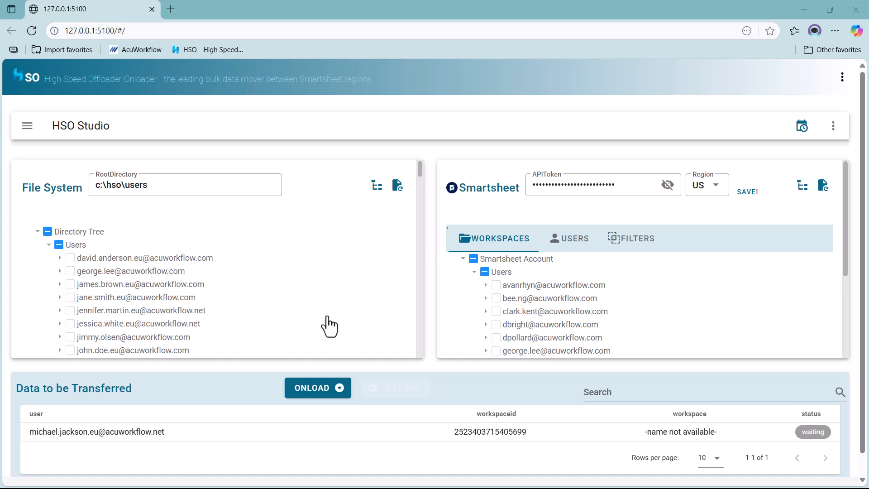
Run the onload immediately with config_onload.yml, check its log in the HSO console window and close the dialog
left_click(311, 392)
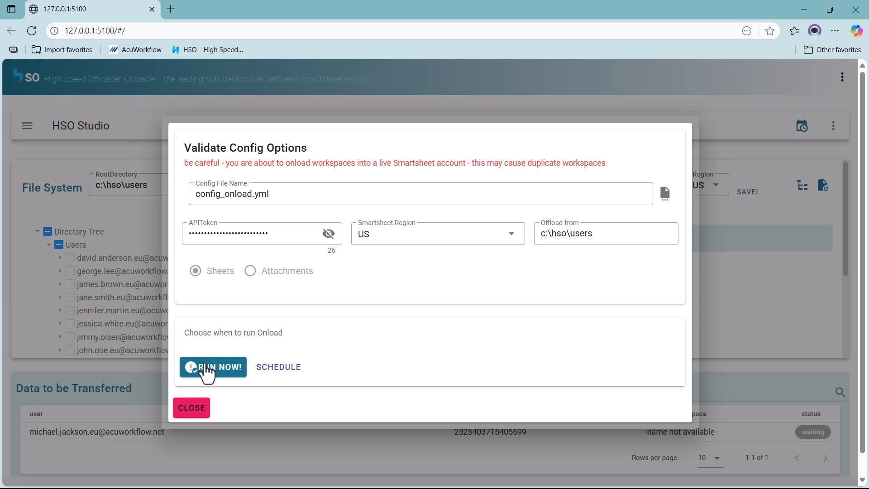
left_click(210, 367)
key("alt+Tab")
key("alt+Tab")
key("alt+Tab")
key("alt+Tab")
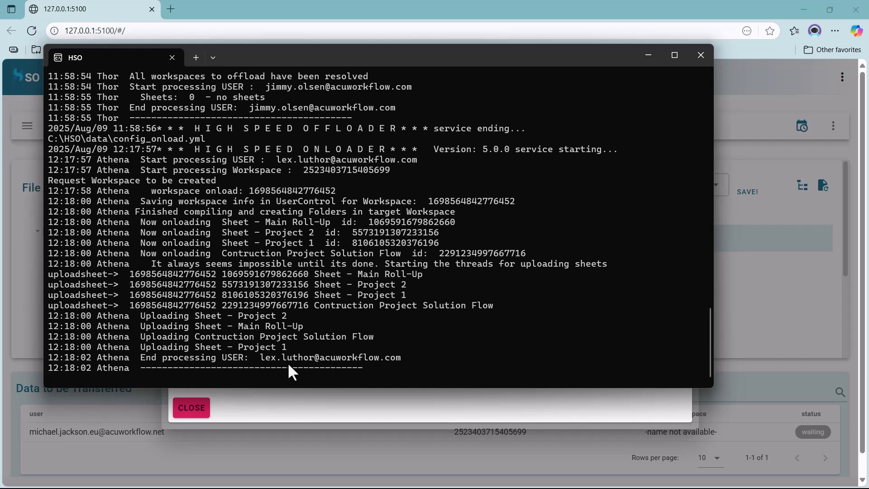
key("alt+Tab")
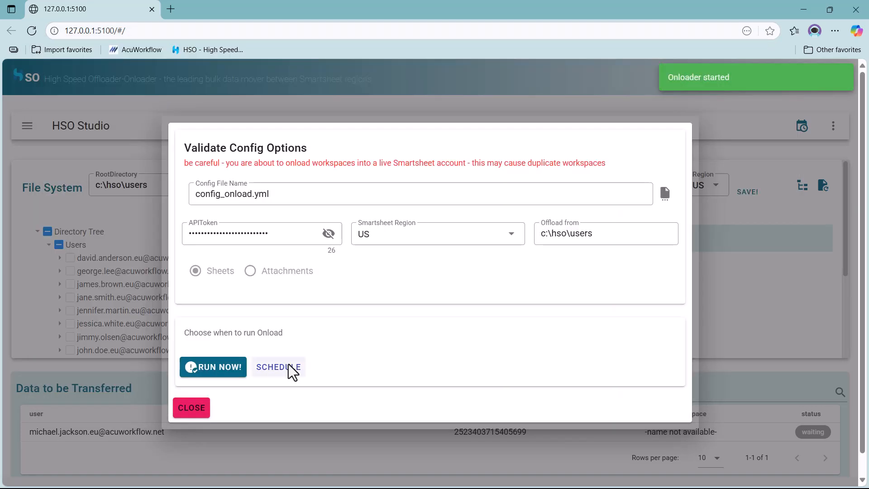
left_click(192, 409)
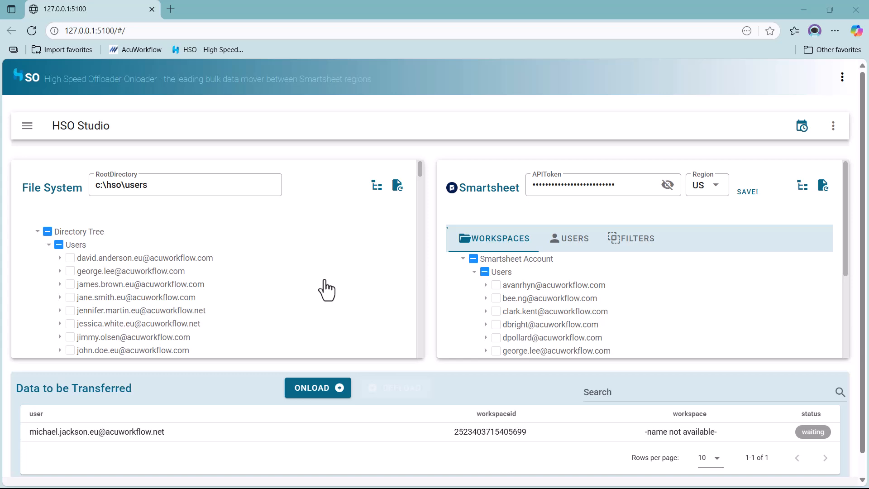
Switch to the Smartsheet browser window, open the DEMO Construction and Facilities Management workspace and widen its Name column
key("alt+Tab")
key("alt+Tab")
key("alt+Tab")
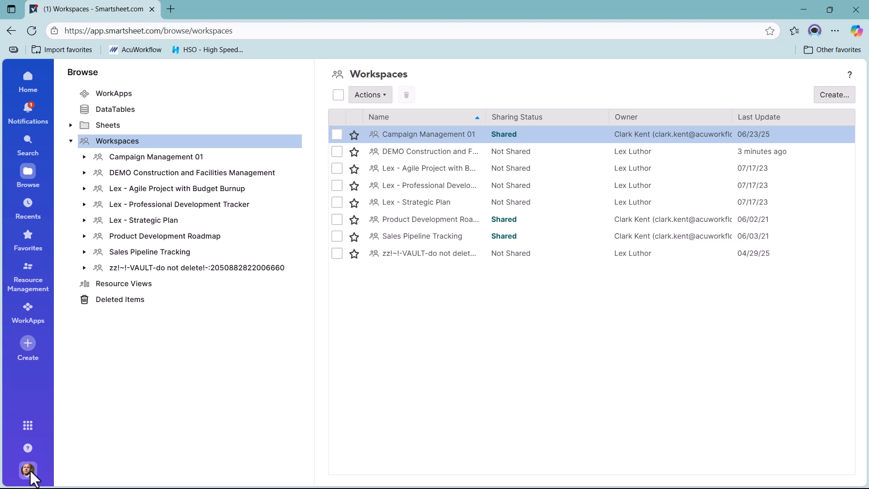
left_click(160, 177)
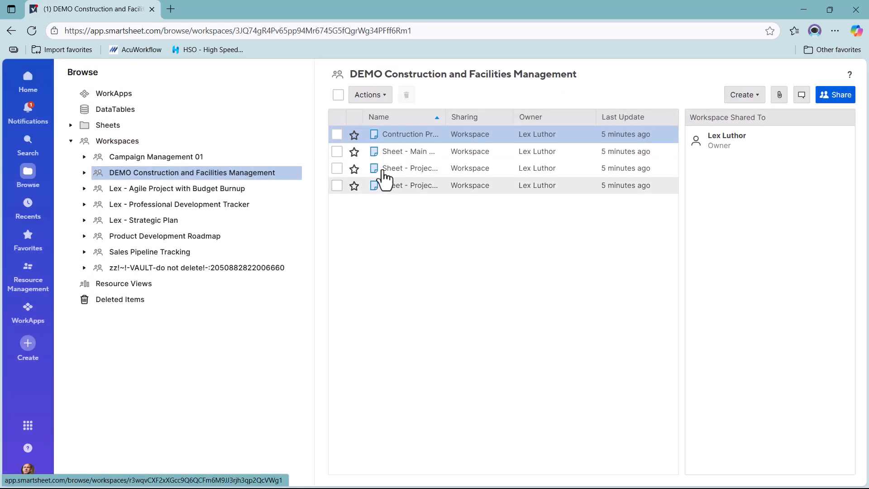
left_click(451, 119)
left_click_drag(451, 116, 545, 117)
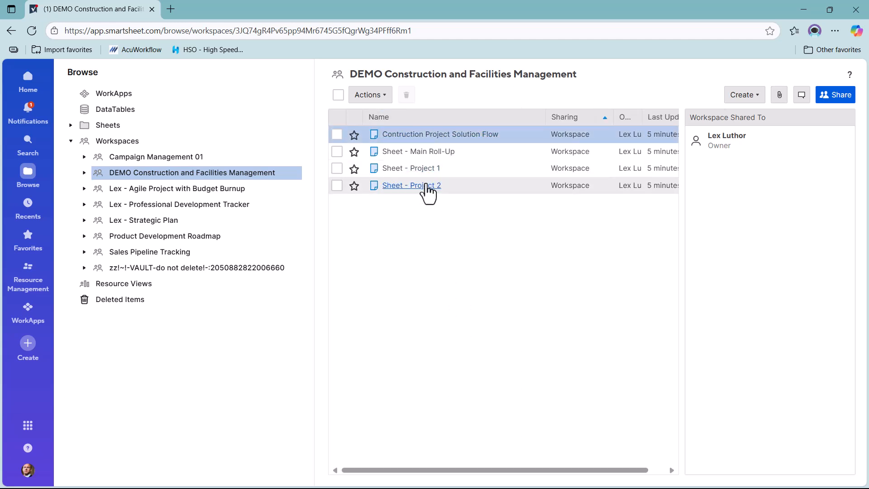